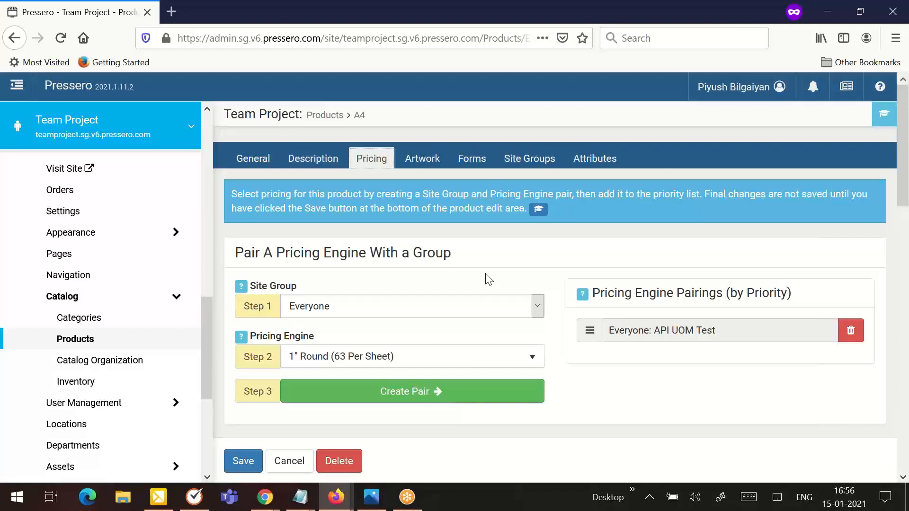
- Pair the Approvers site group with the 1" Round (63 Per Sheet) pricing engine for product A4
click(390, 314)
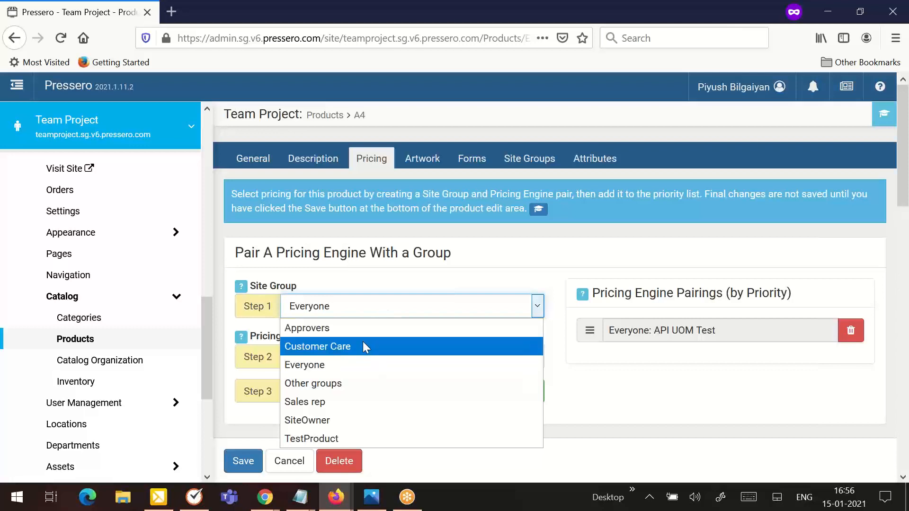
click(356, 329)
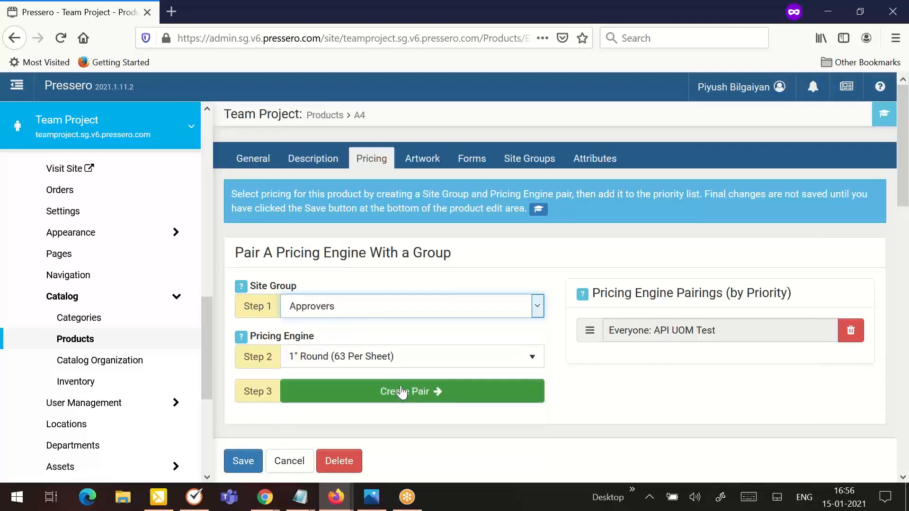
click(402, 393)
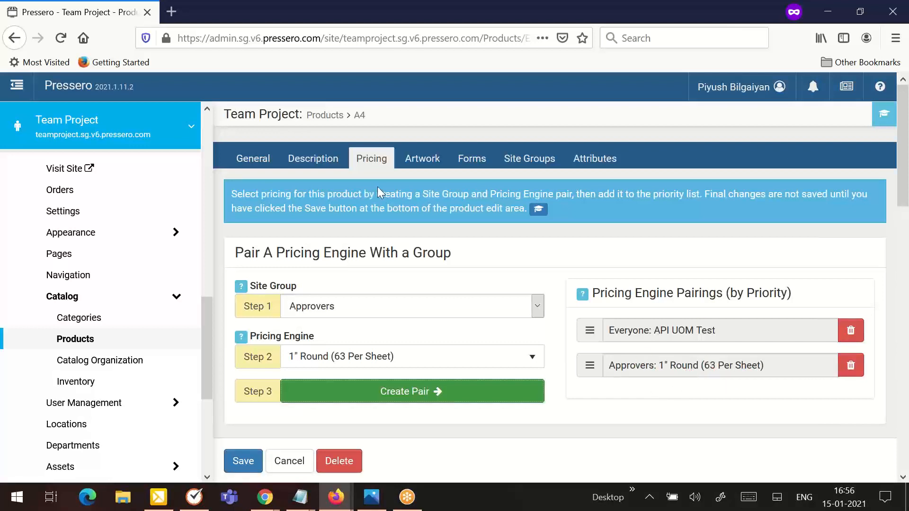
- Pair the Other groups site group with the Full color Business cards pricing engine
scroll(344, 285, down, 2)
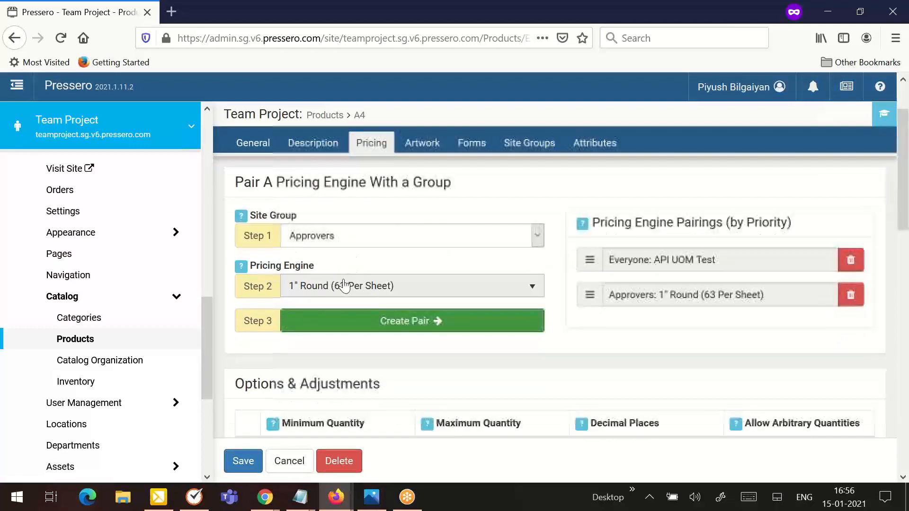
click(322, 291)
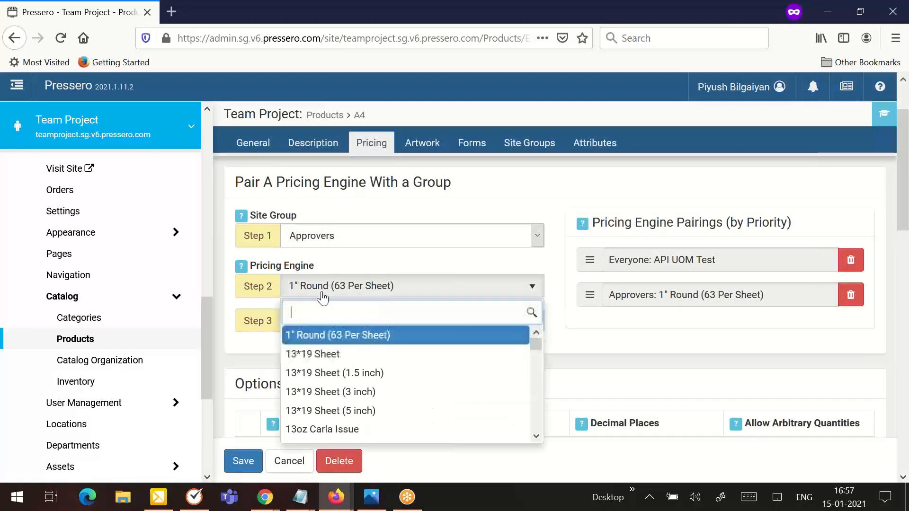
click(341, 245)
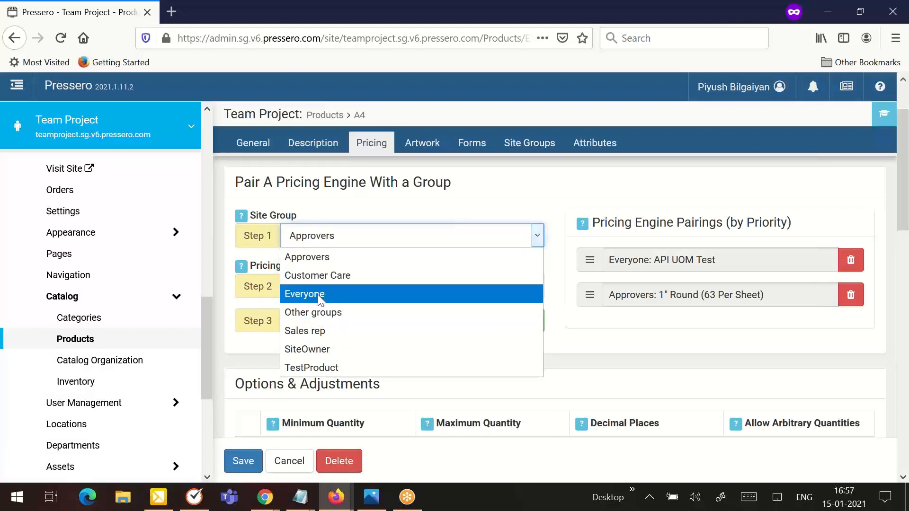
click(337, 312)
click(337, 286)
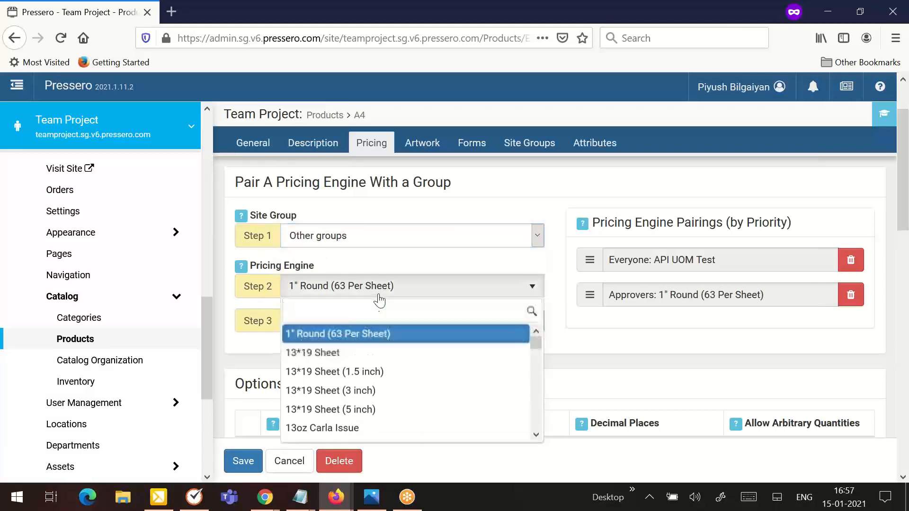
scroll(342, 395, down, 3)
scroll(343, 395, down, 15)
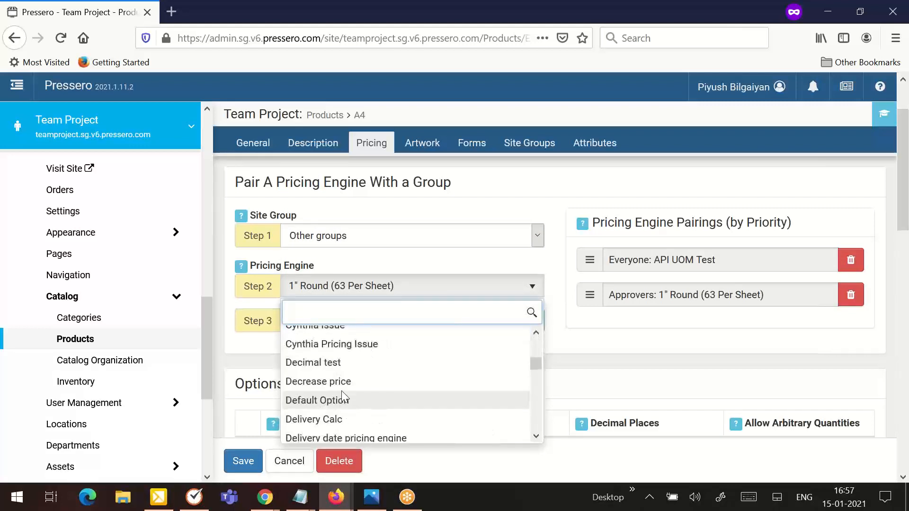
scroll(343, 371, down, 5)
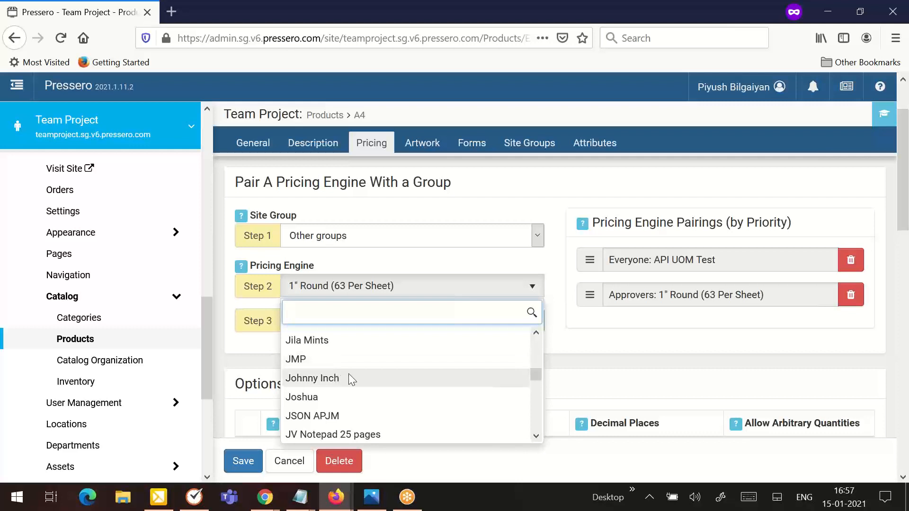
scroll(348, 373, up, 5)
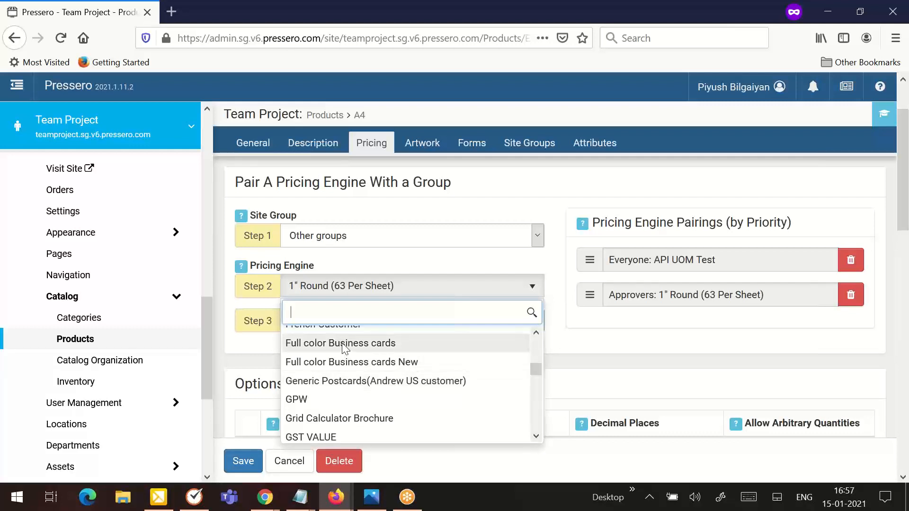
click(344, 344)
click(365, 324)
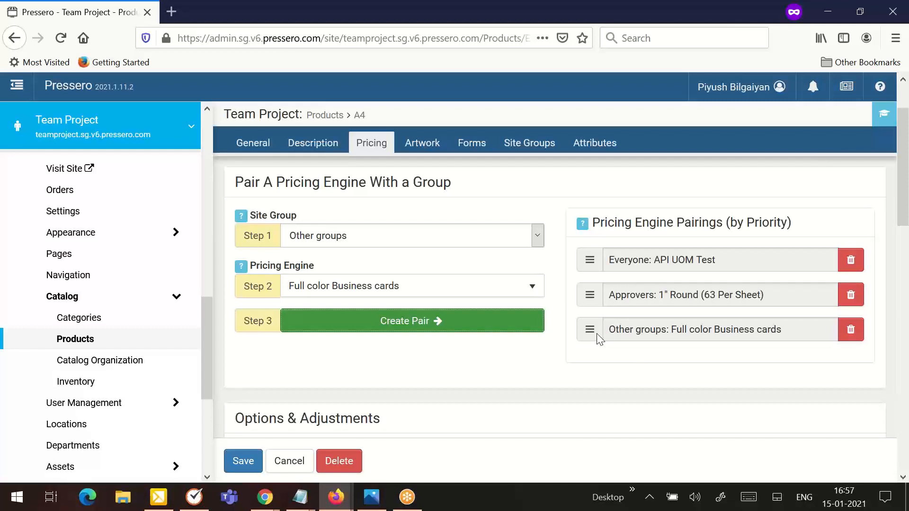
- Move the Other groups pairing to the top of the priority list, then delete that pairing
drag(594, 332, 595, 303)
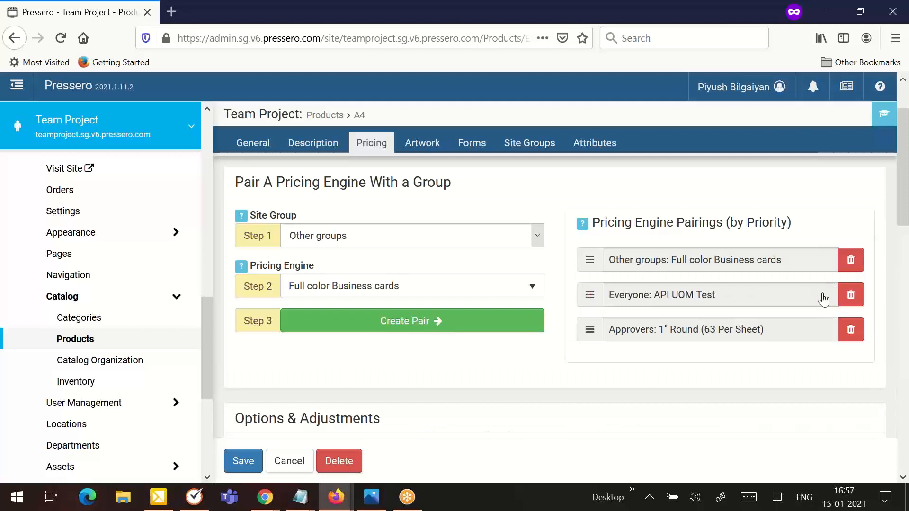
click(845, 268)
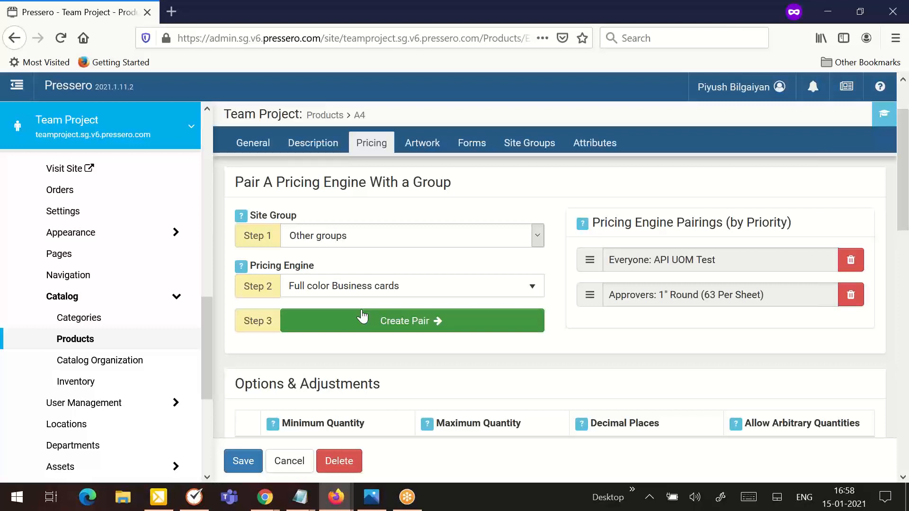
- Open the Pricing Engines page under the admin Preferences
click(111, 135)
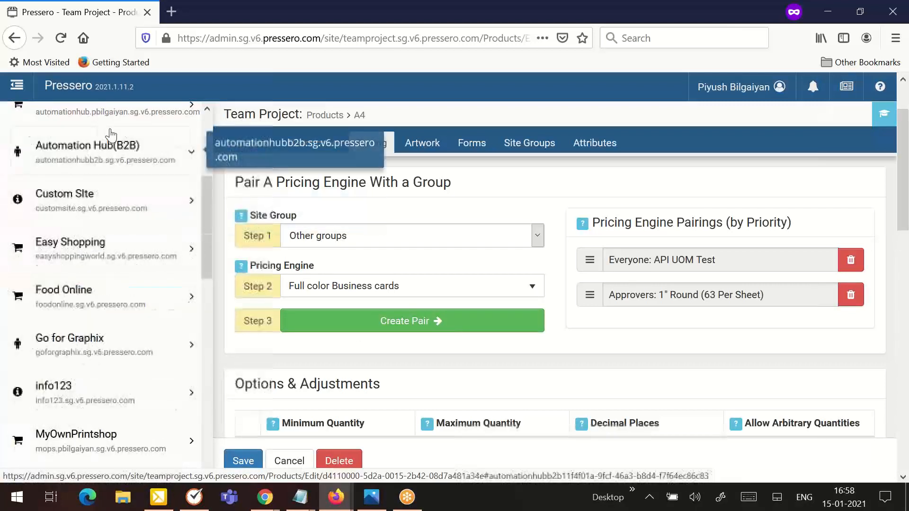
scroll(111, 135, up, 5)
click(105, 141)
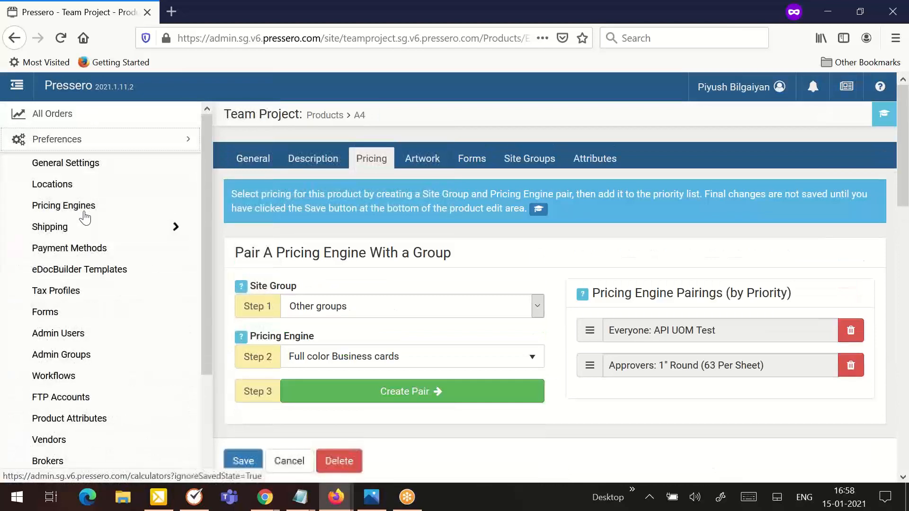
click(84, 217)
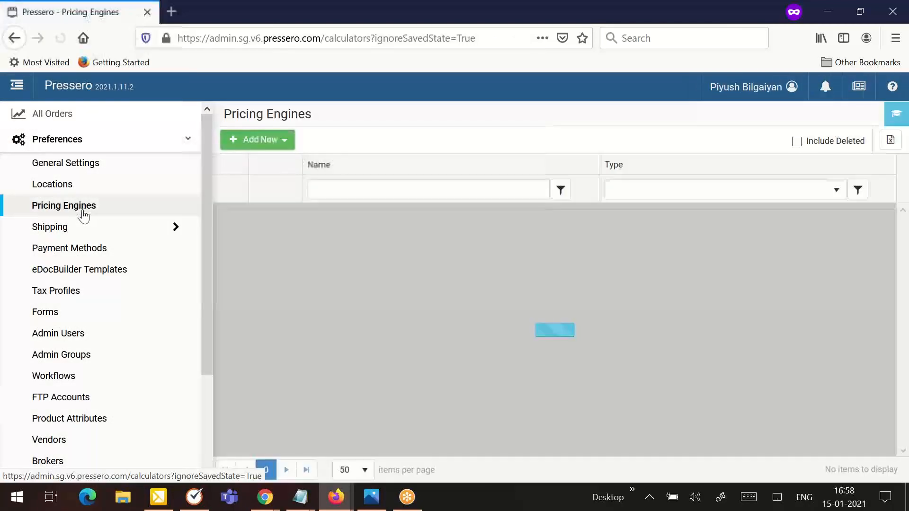
- Filter the pricing engines list by type Plugin and open the form for a new External Service engine
click(265, 141)
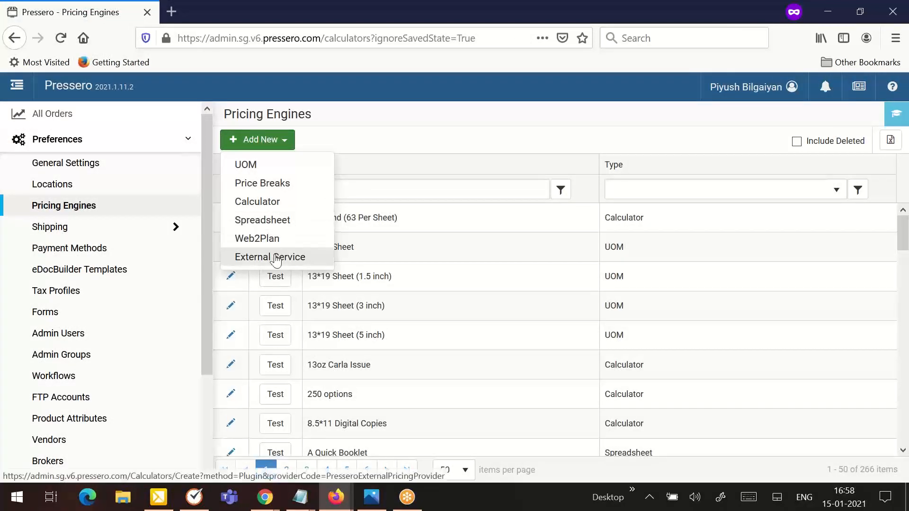
click(836, 195)
click(634, 276)
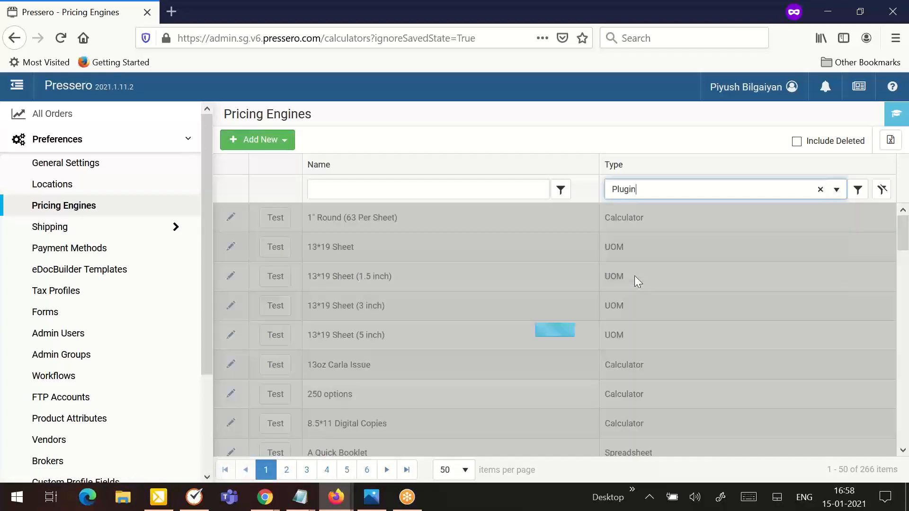
click(260, 141)
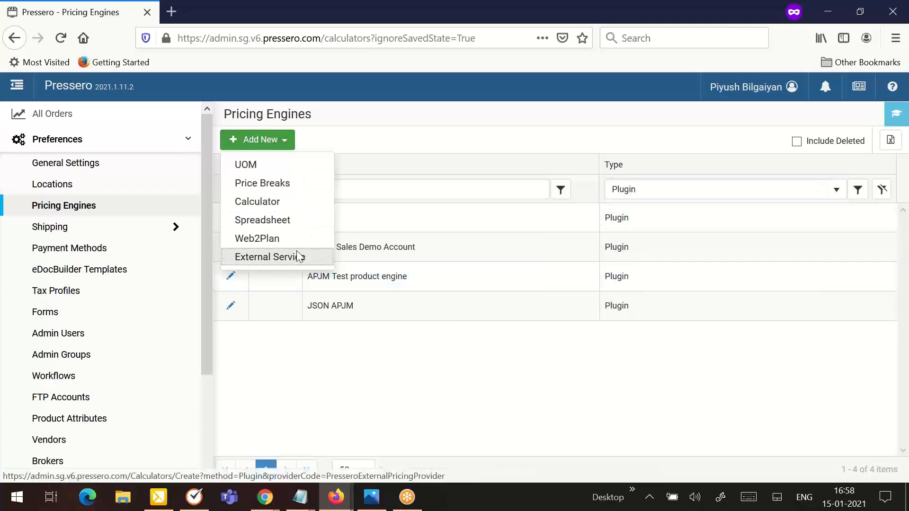
click(298, 256)
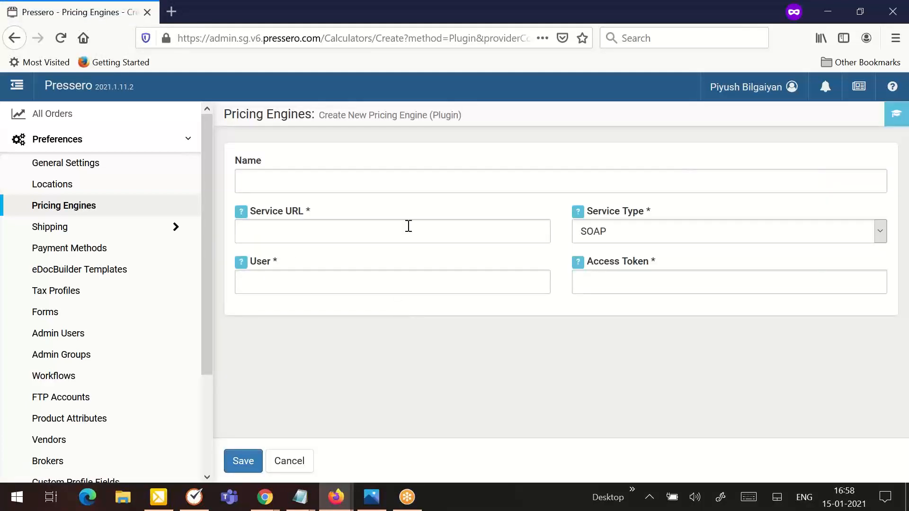
- Return to the Team Project catalog and open the Pricing settings of product A4
scroll(138, 393, down, 3)
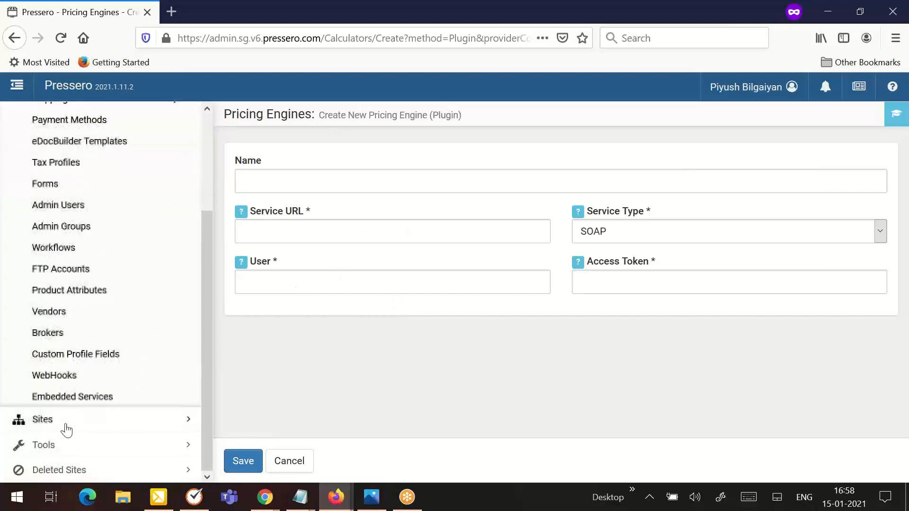
click(61, 430)
scroll(109, 355, down, 5)
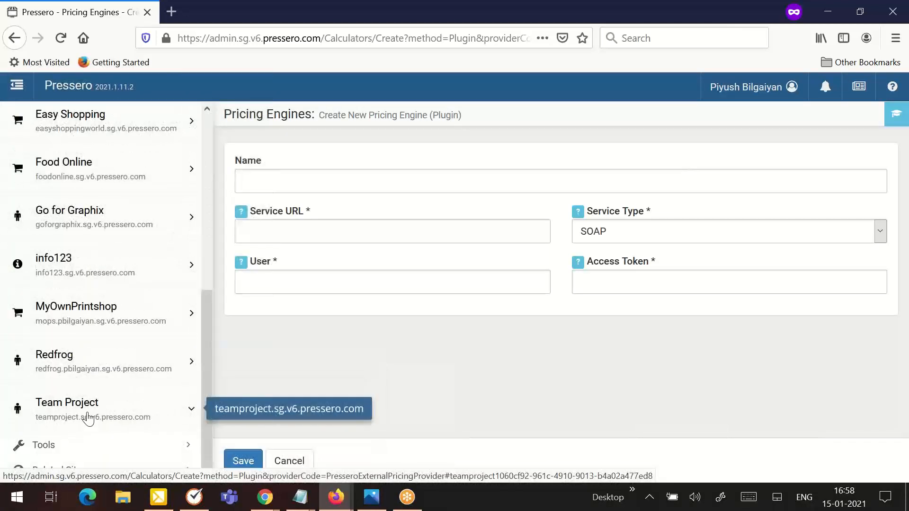
click(89, 415)
click(78, 376)
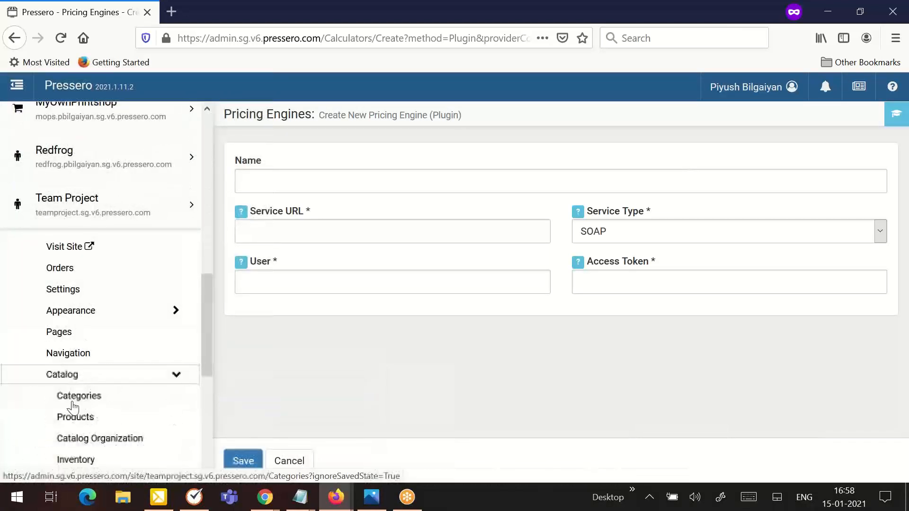
click(84, 417)
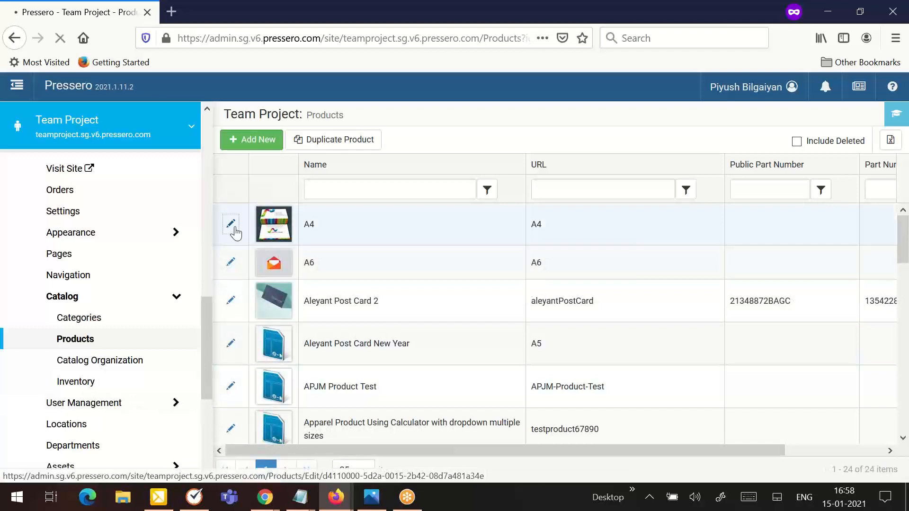
click(233, 226)
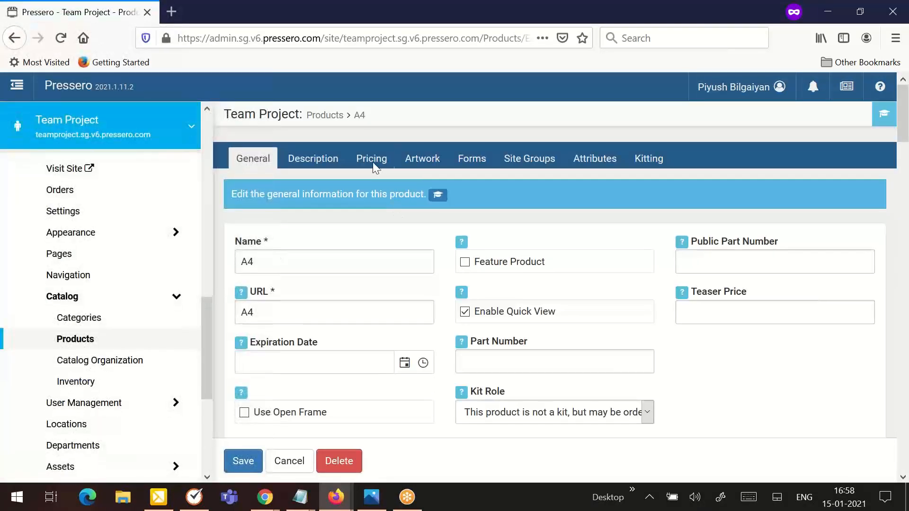
click(372, 159)
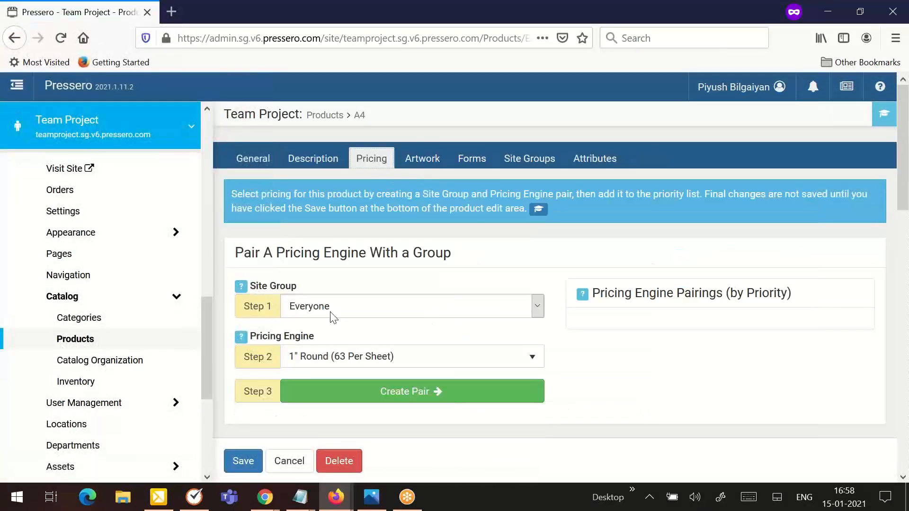
- Browse the pricing engine choices and the Options & Adjustments quantity settings
click(317, 353)
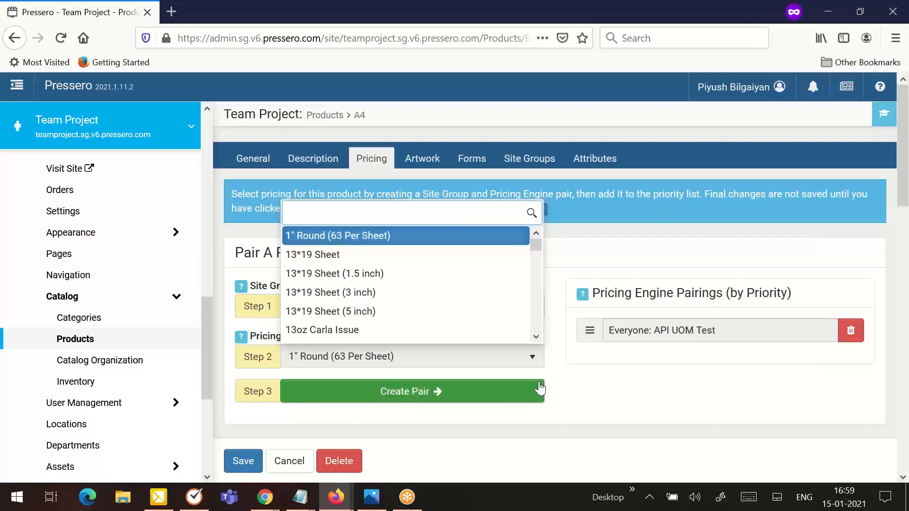
scroll(540, 388, down, 2)
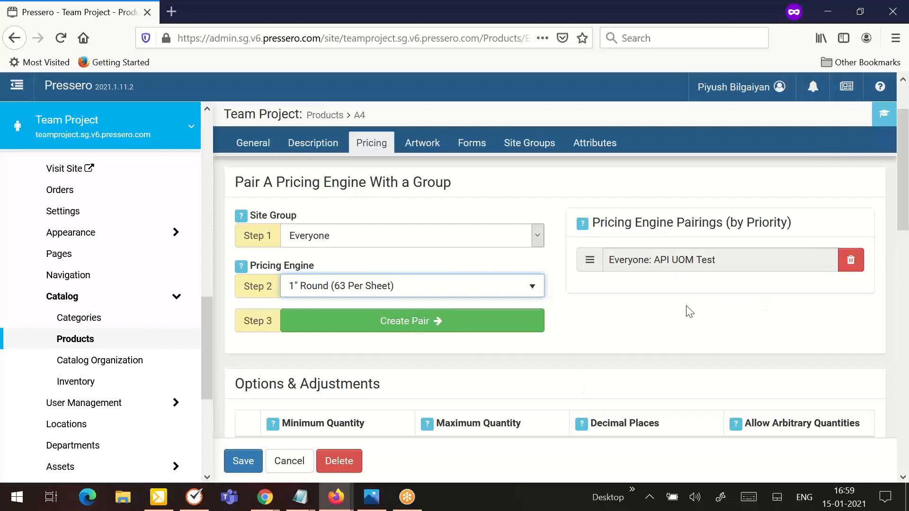
scroll(679, 339, down, 2)
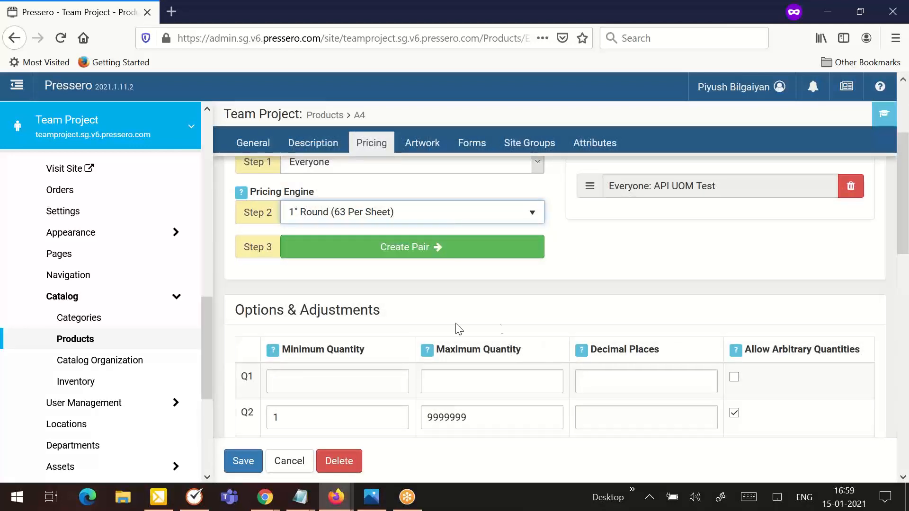
scroll(396, 305, down, 2)
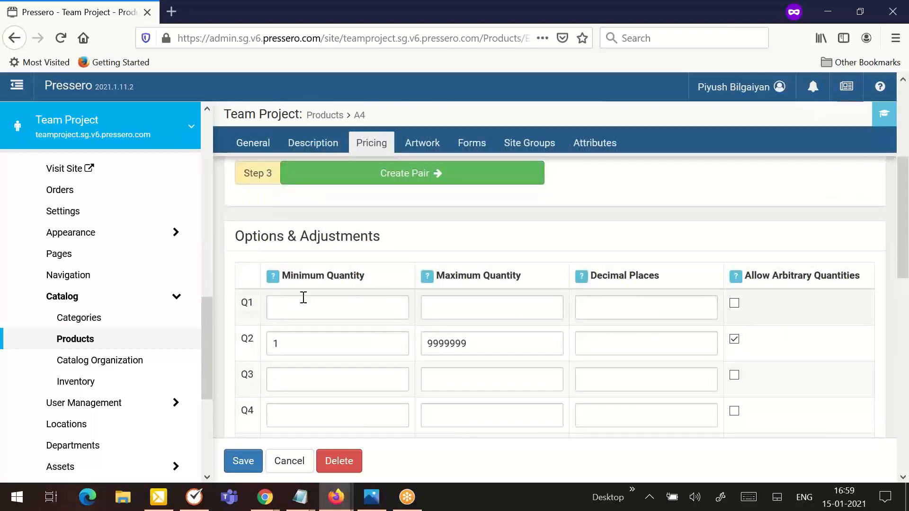
scroll(376, 275, down, 2)
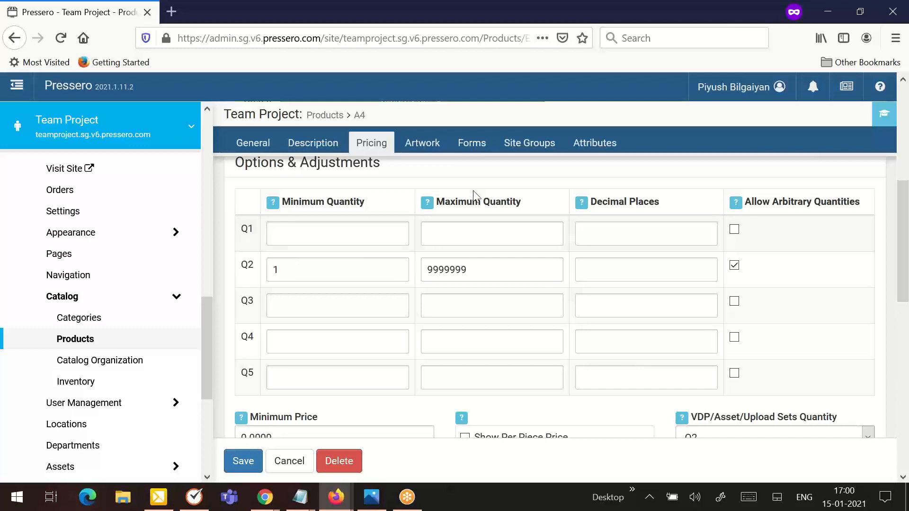
- Enable Allow Arbitrary Quantities for the Q4 row in Options & Adjustments
click(346, 238)
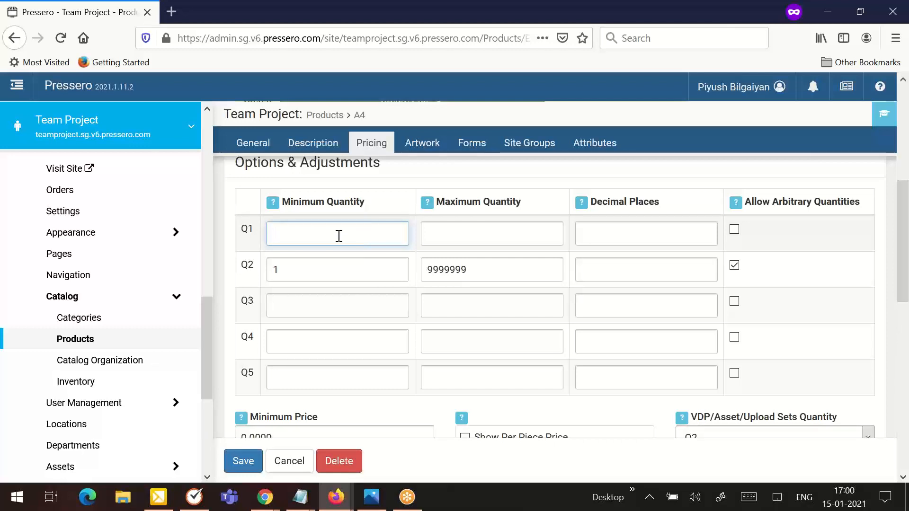
click(475, 236)
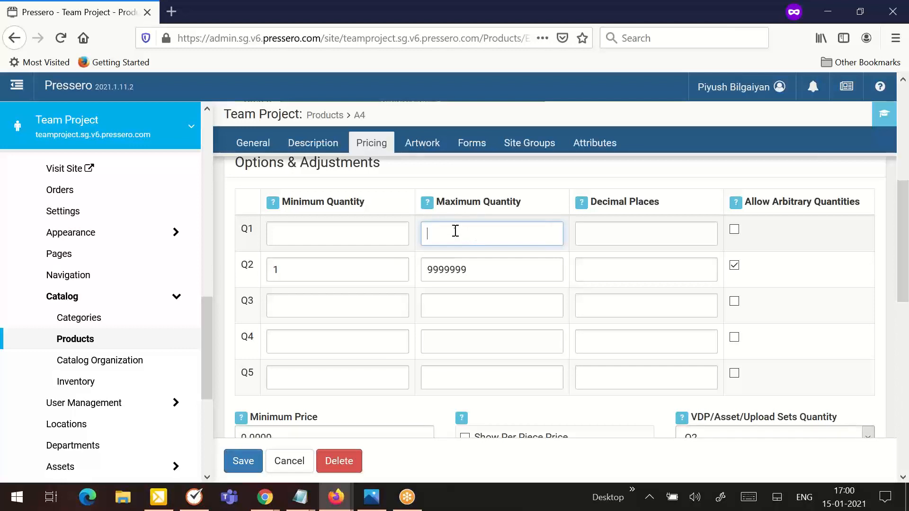
click(641, 236)
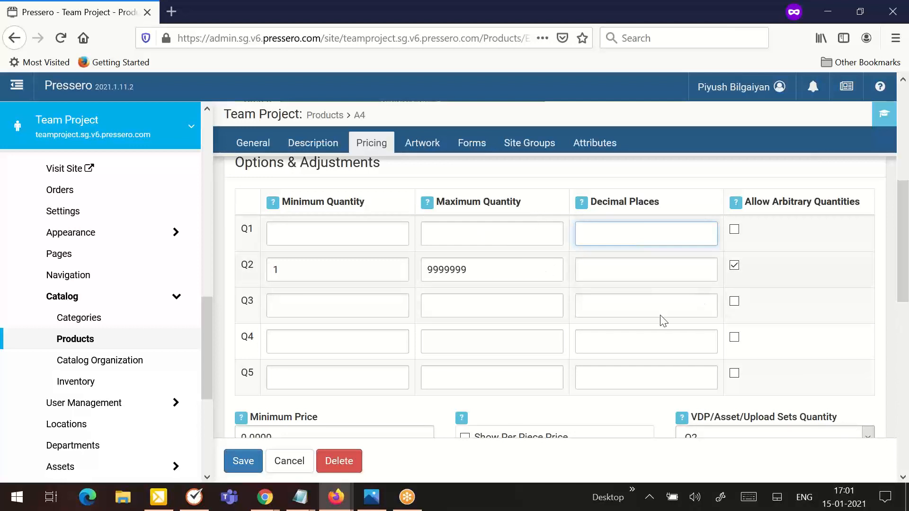
click(740, 302)
click(735, 338)
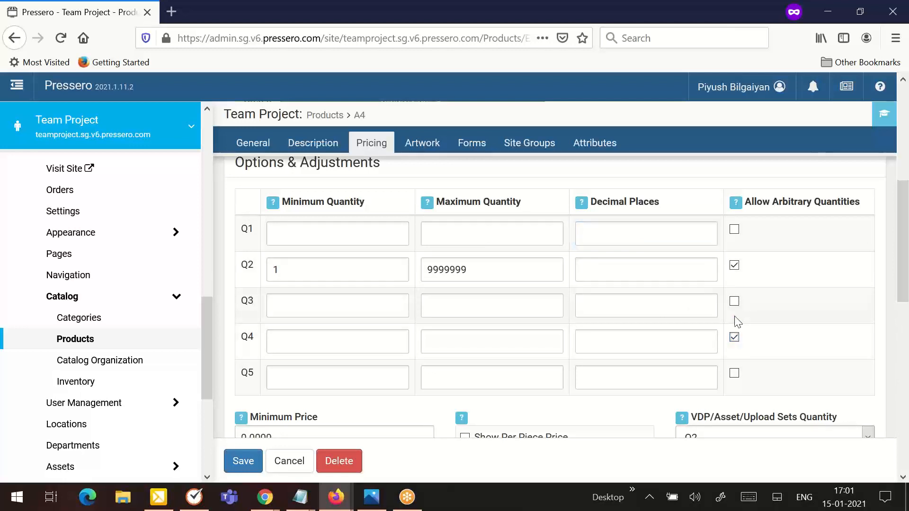
- Enable Allow Arbitrary Quantities for the Q3 and Q5 rows in Options & Adjustments
click(735, 302)
click(735, 373)
scroll(481, 306, down, 2)
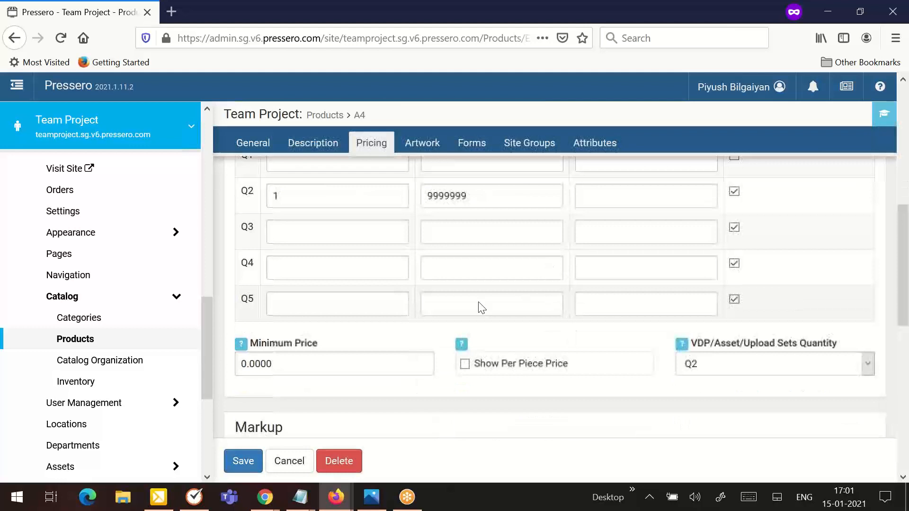
- Set the product's Minimum Price to 40
click(294, 359)
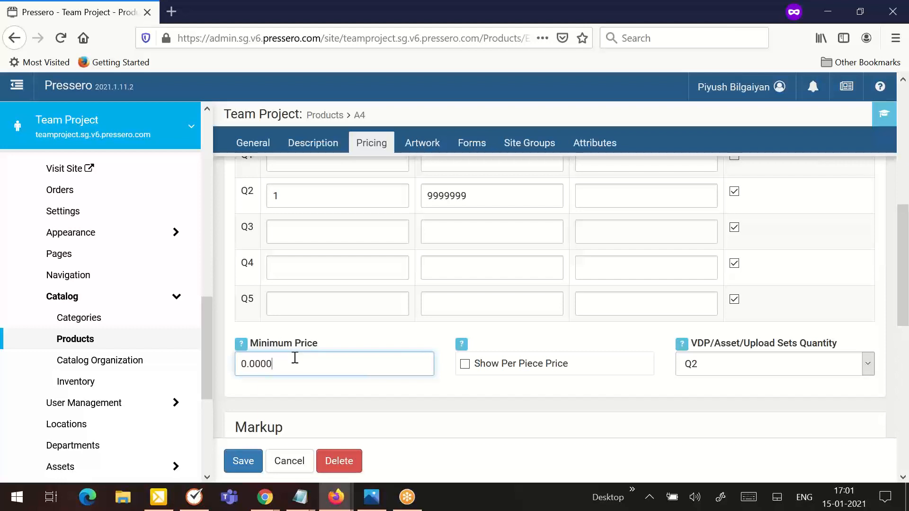
key(ctrl+a)
text(4)
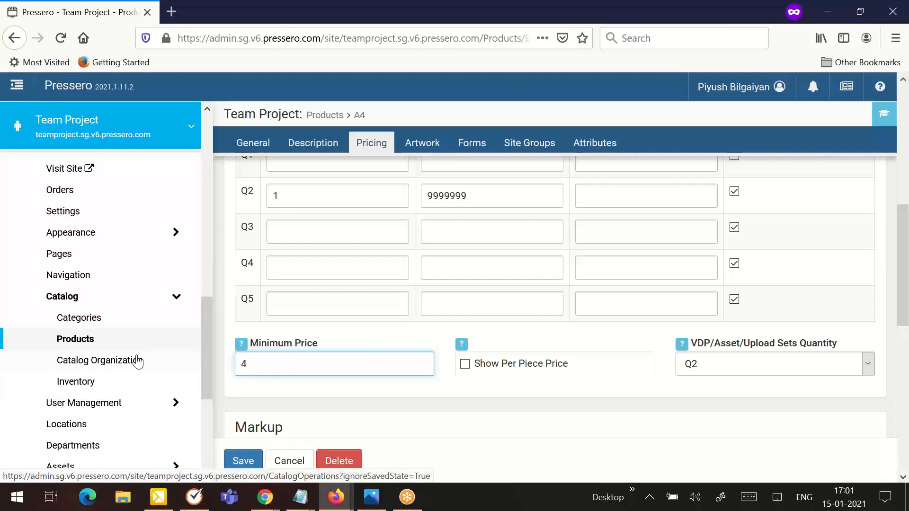
text(0)
click(335, 327)
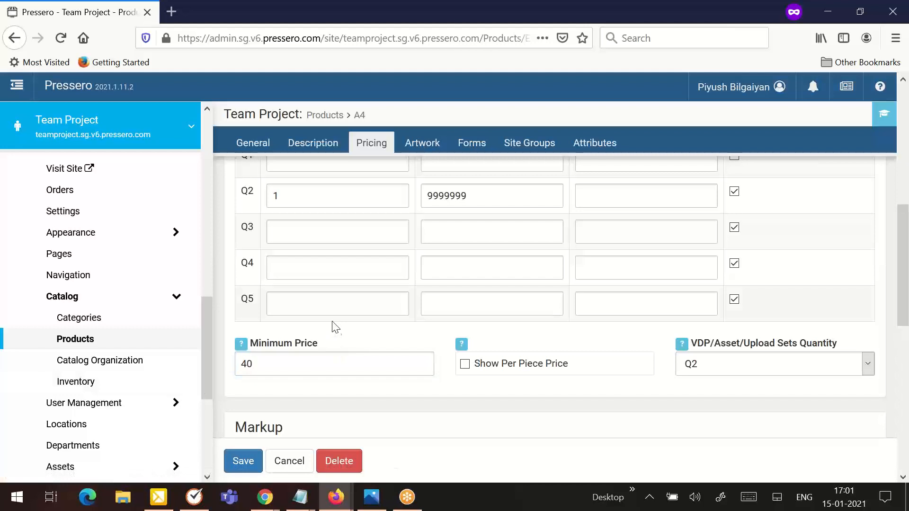
- Set the VDP/Asset/Upload Sets Quantity to Q1
scroll(473, 354, down, 3)
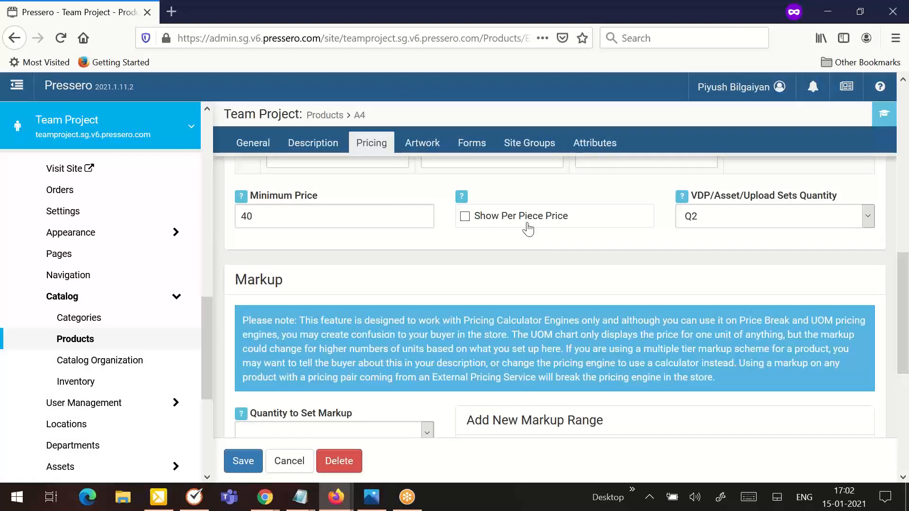
key(Tab)
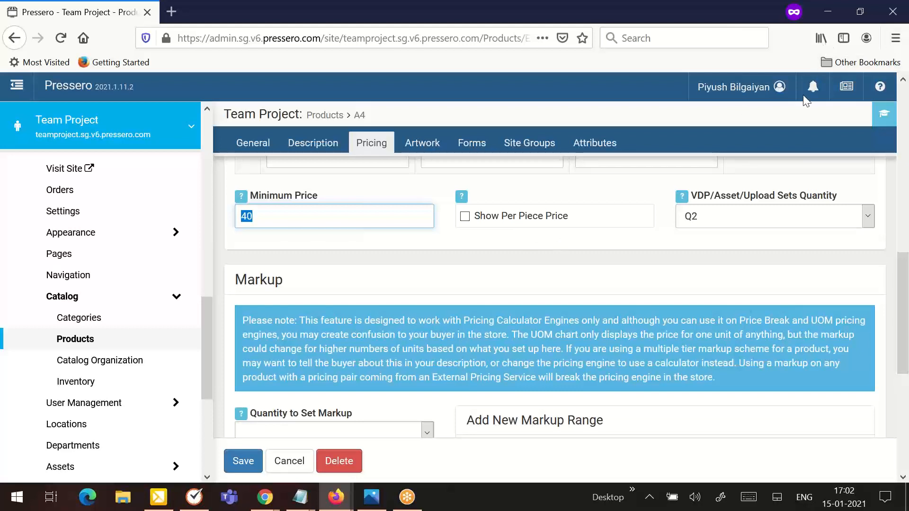
click(781, 216)
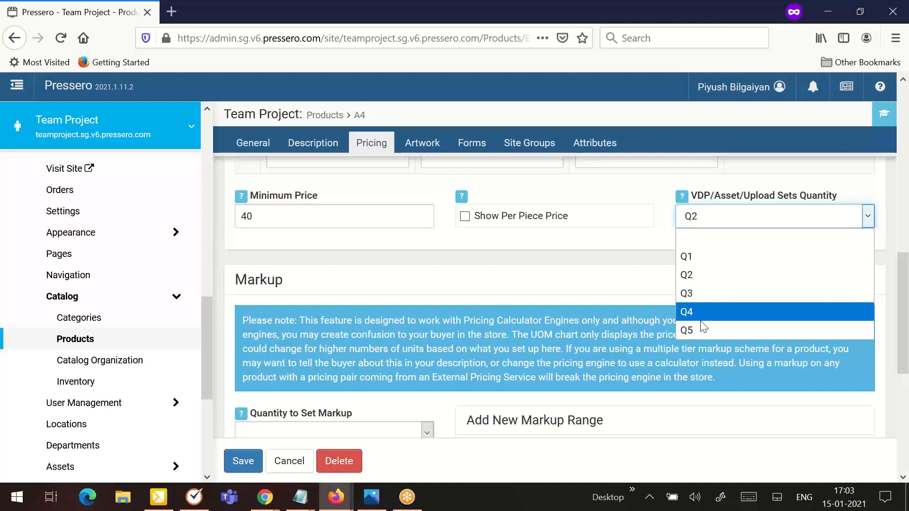
click(698, 255)
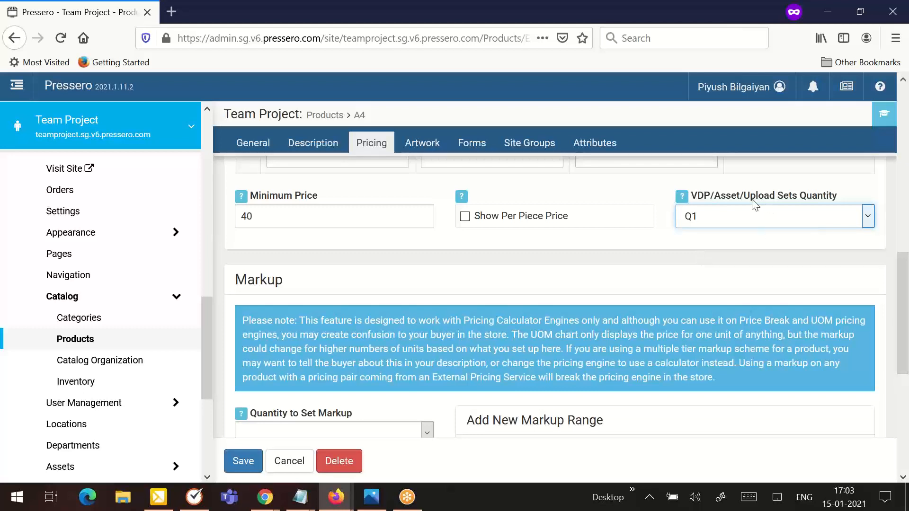
click(733, 214)
click(631, 287)
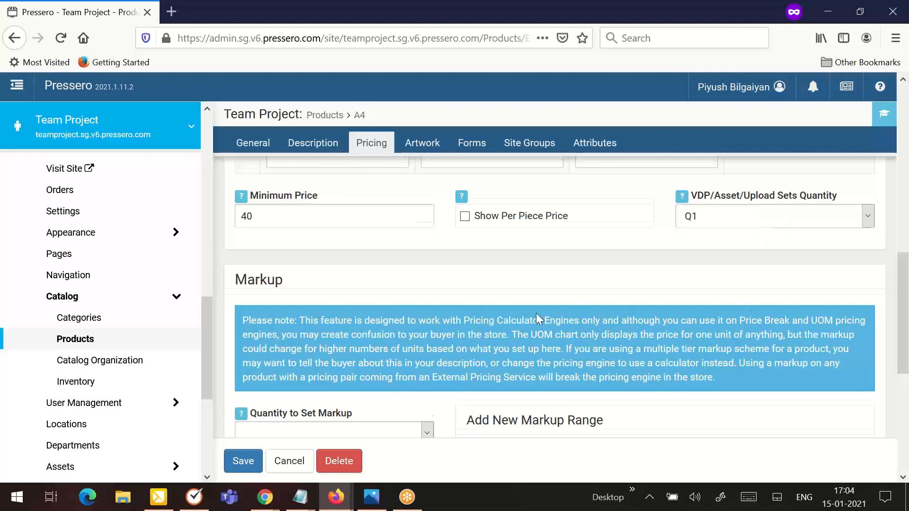
- In the Markup section, choose Q1 as the Quantity to Set Markup
scroll(536, 313, down, 2)
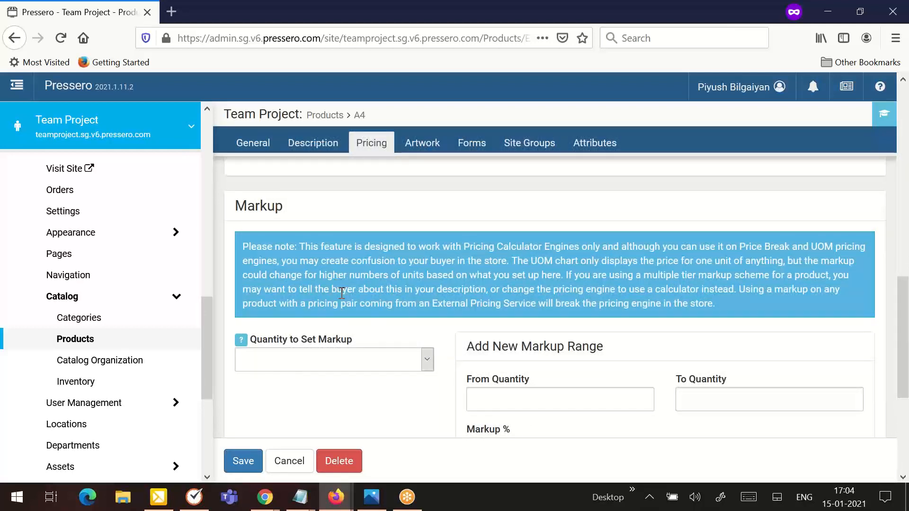
scroll(341, 293, down, 2)
scroll(344, 299, up, 2)
scroll(322, 344, down, 2)
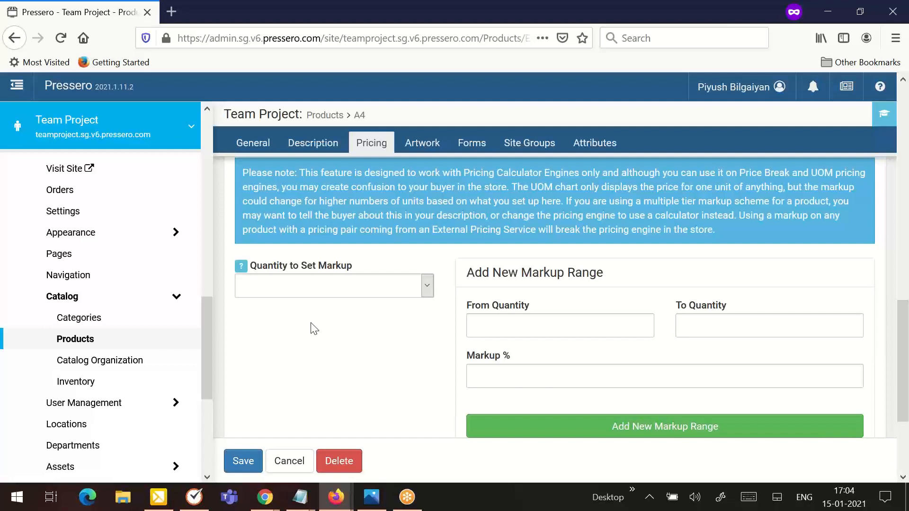
scroll(312, 328, up, 2)
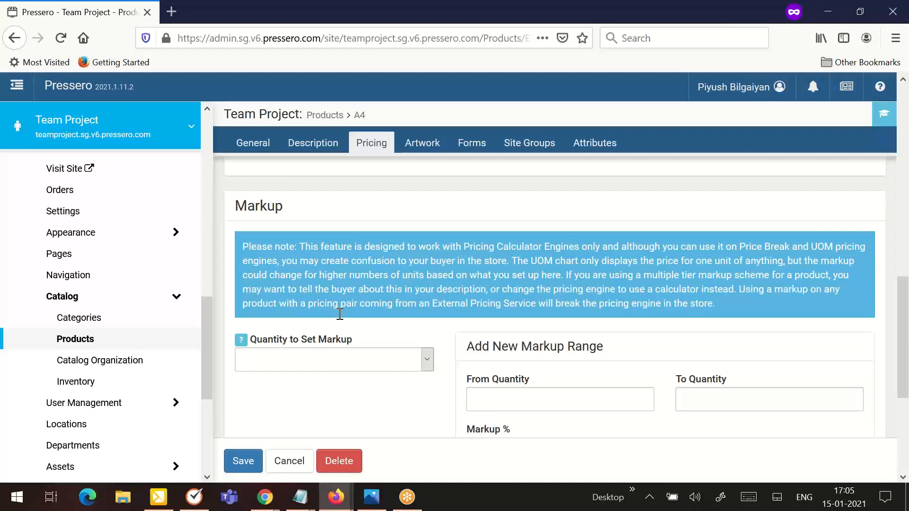
scroll(440, 345, down, 3)
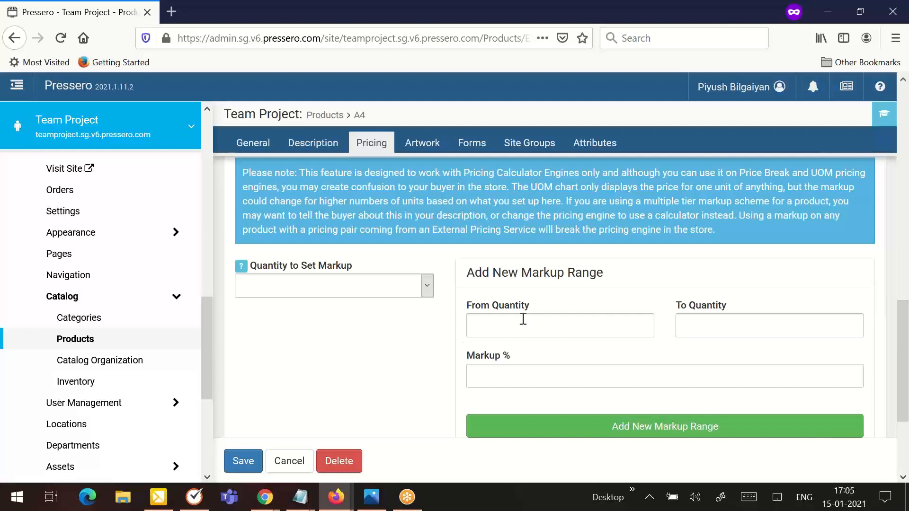
click(484, 326)
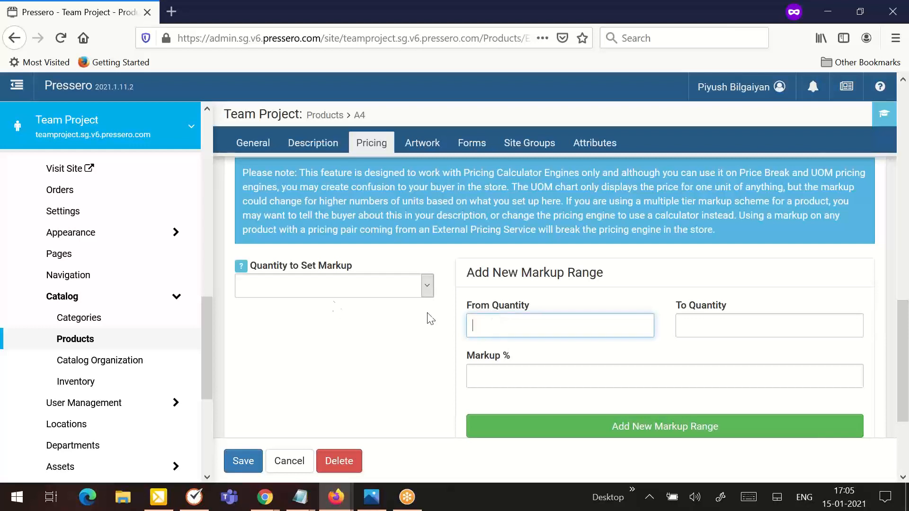
click(362, 296)
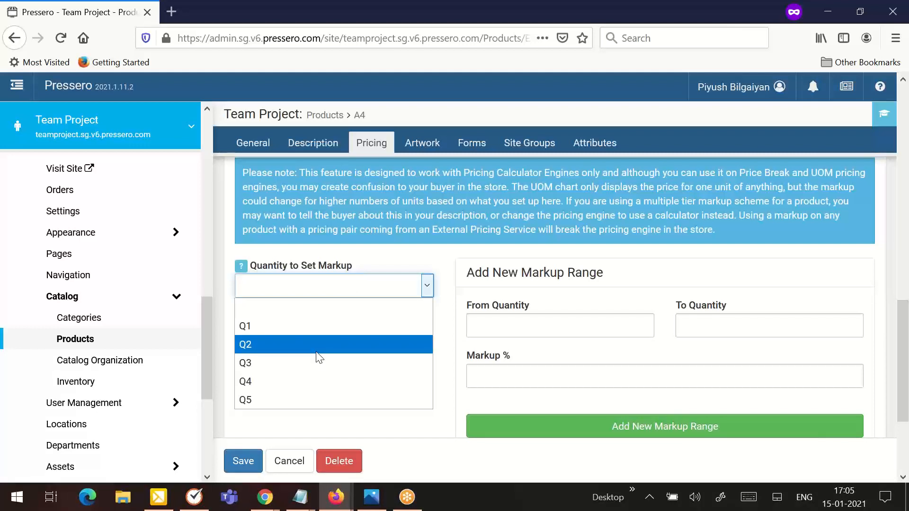
click(262, 322)
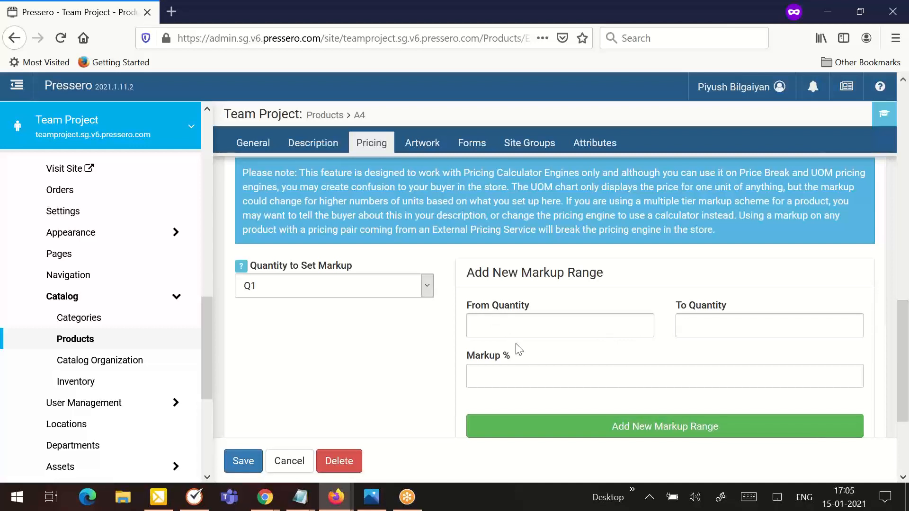
- Add a markup range from quantity 1 to 1000 with a 20% markup
click(489, 330)
text(1)
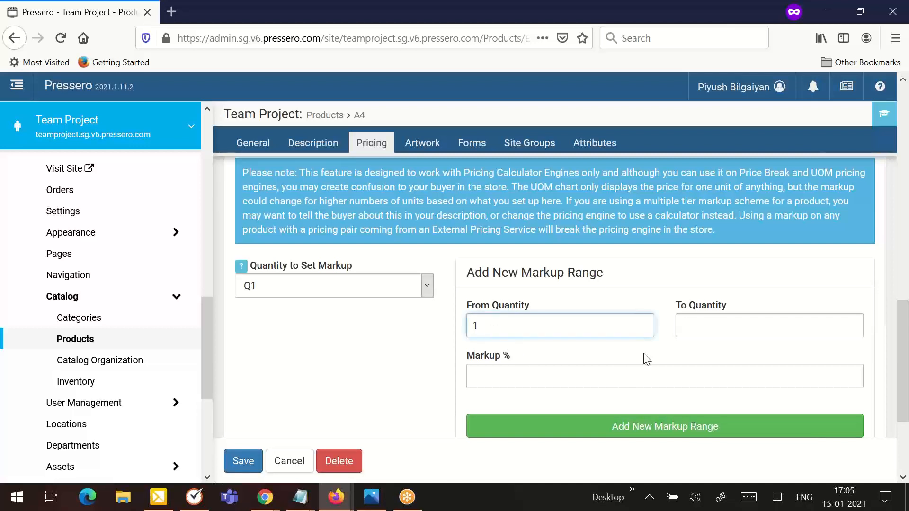
click(706, 327)
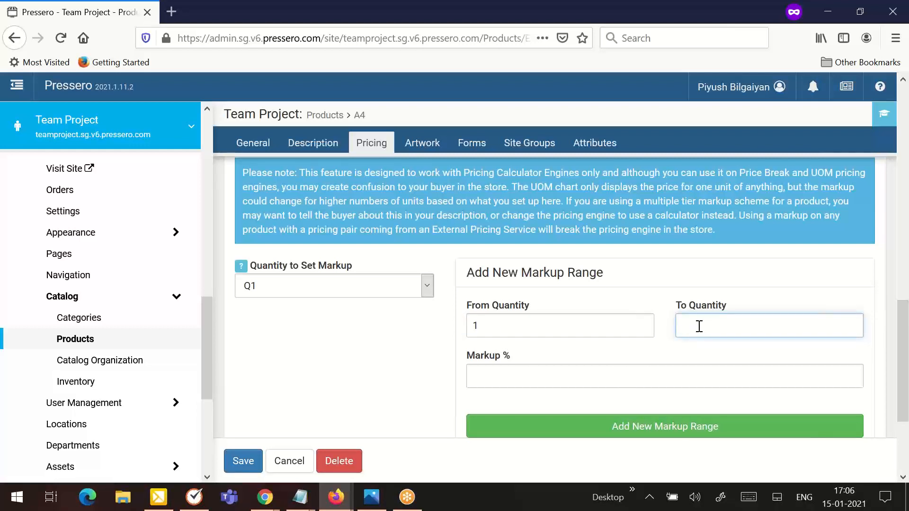
text(1000)
click(560, 381)
text(20)
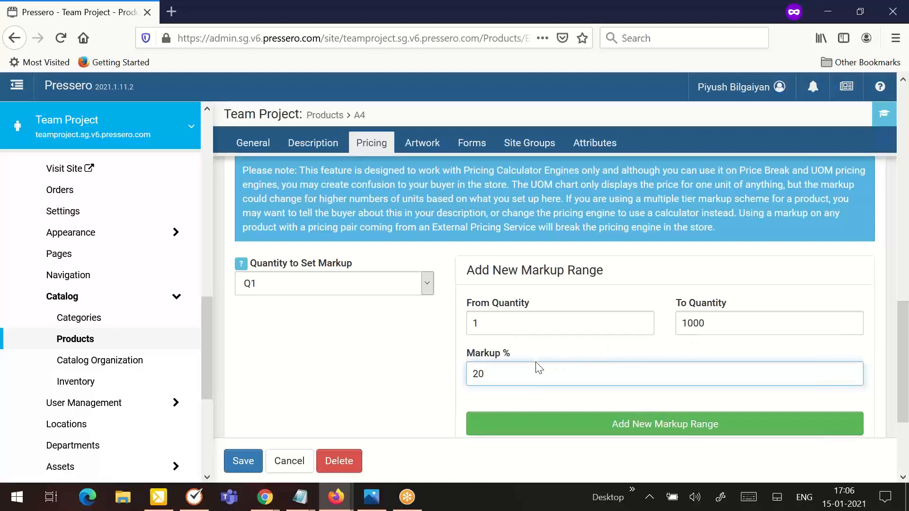
scroll(536, 368, down, 2)
click(556, 352)
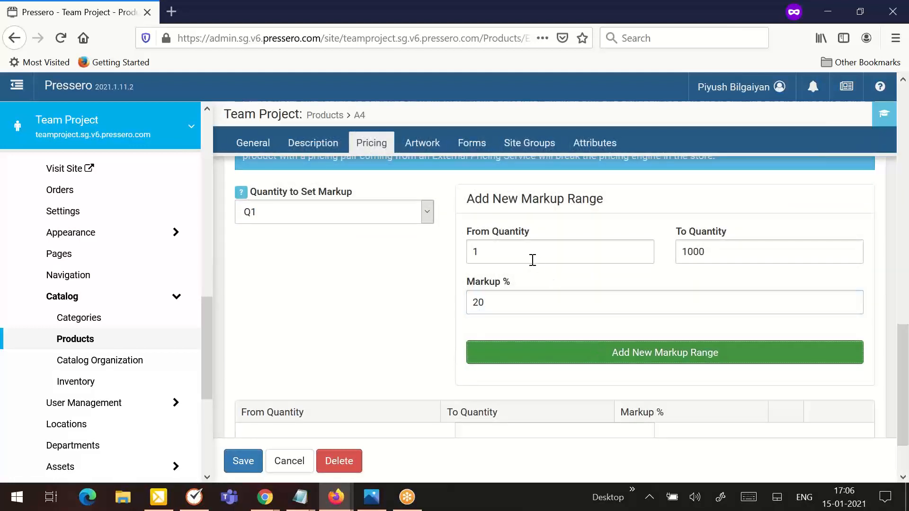
- Add a second markup range from quantity 1001 to 5000 with a 15% markup
click(528, 256)
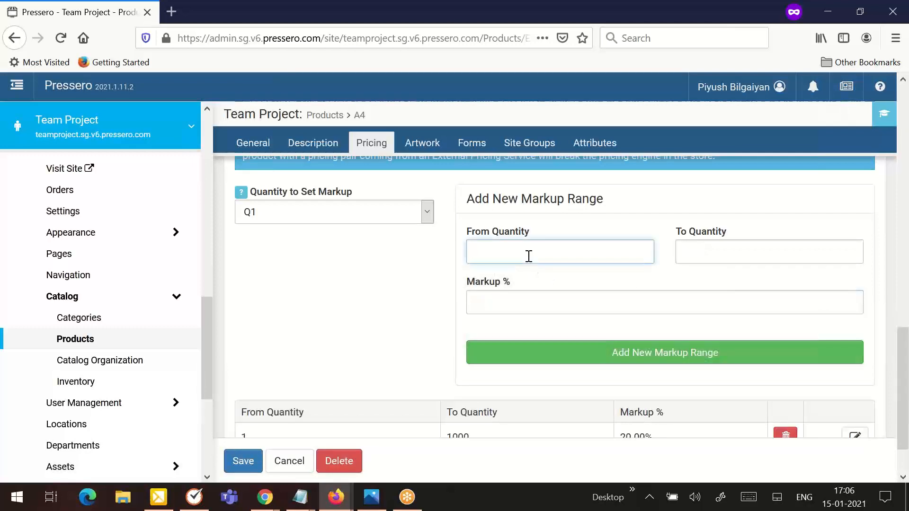
text(10001)
key(BackSpace)
key(BackSpace)
text(1)
click(733, 256)
text(500)
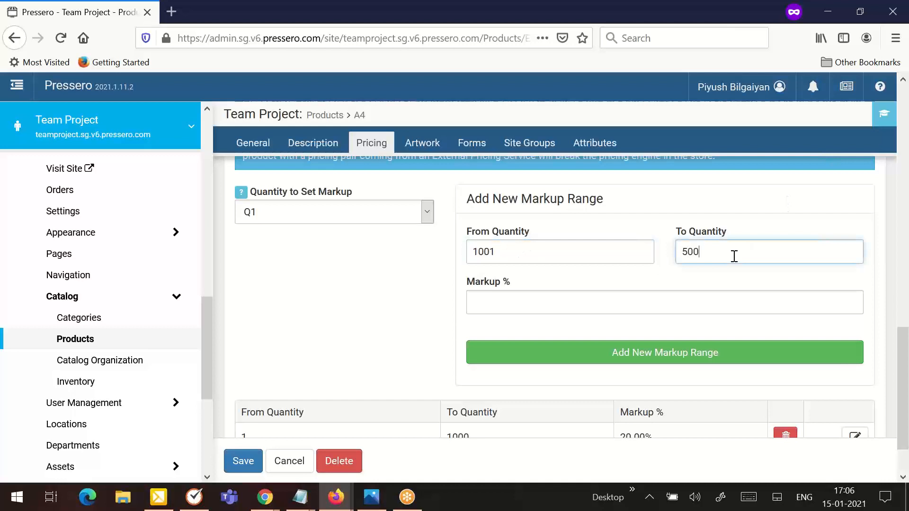
text(0)
key(Tab)
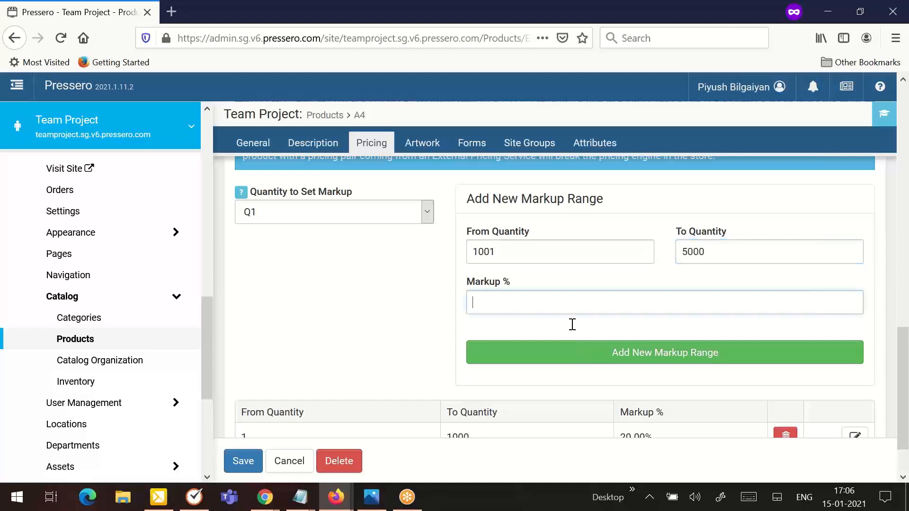
text(15)
click(600, 350)
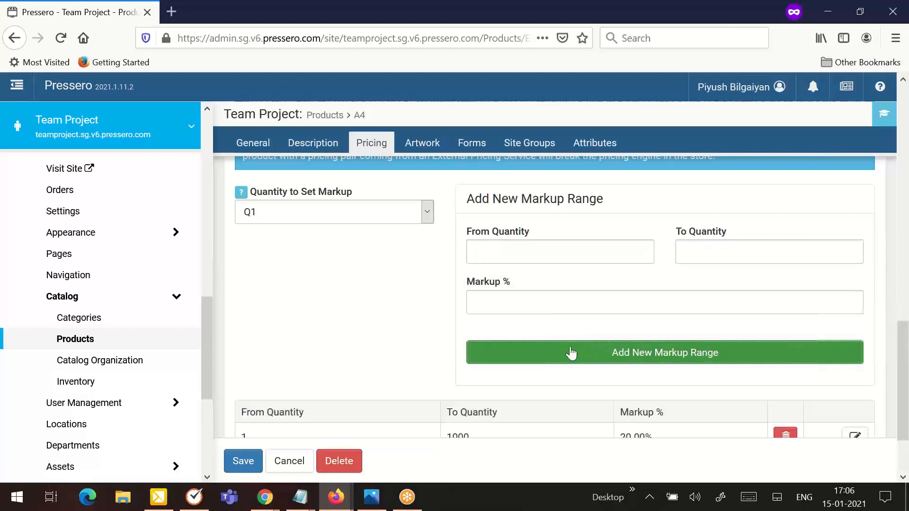
scroll(487, 329, down, 3)
scroll(490, 324, down, 1)
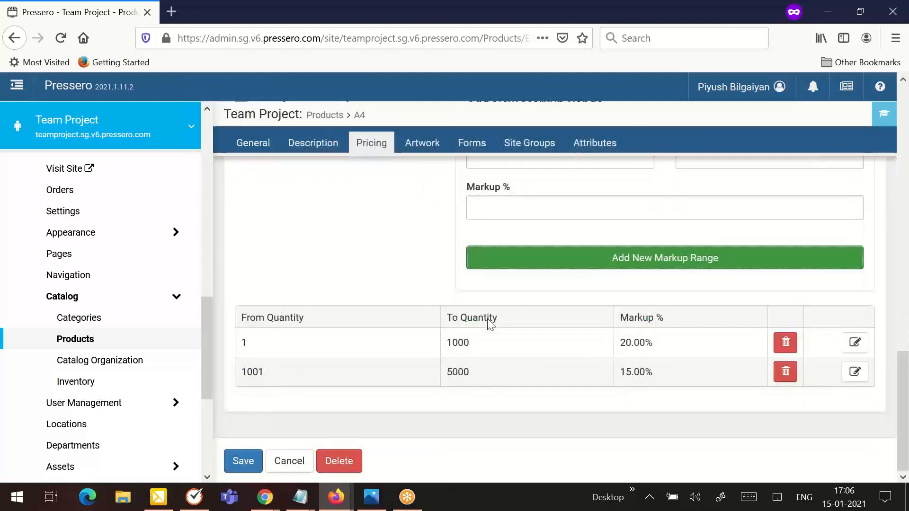